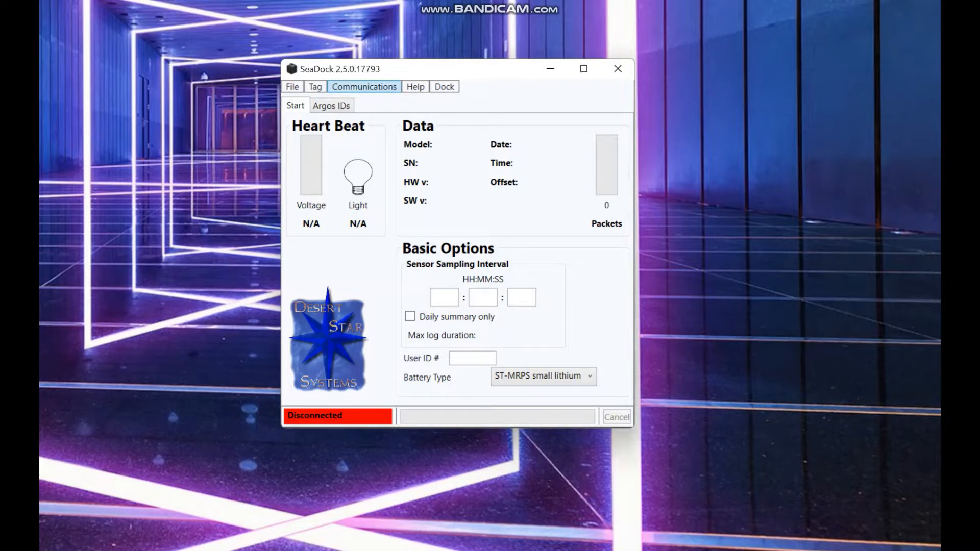
Connect to the tag through serial port COM3.
left_click(364, 87)
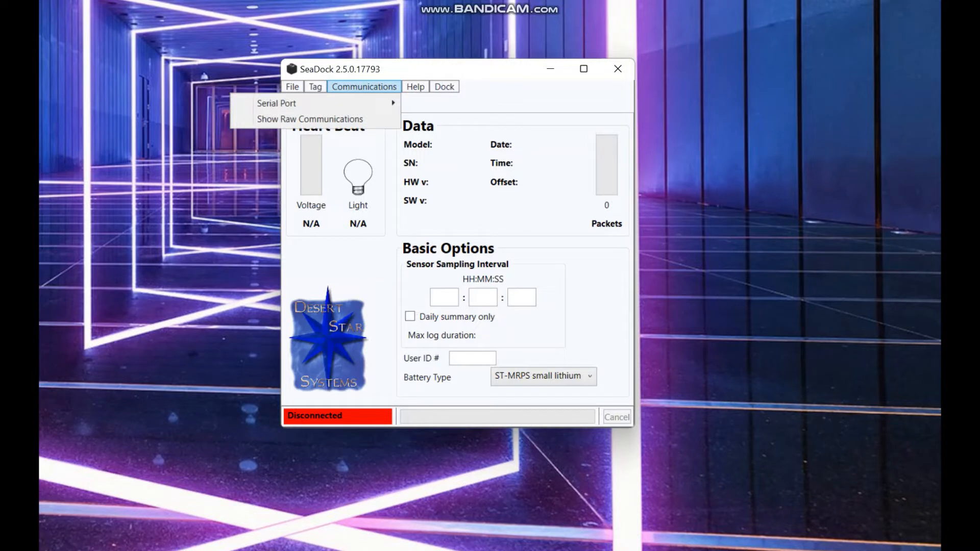
mouse_move(276, 103)
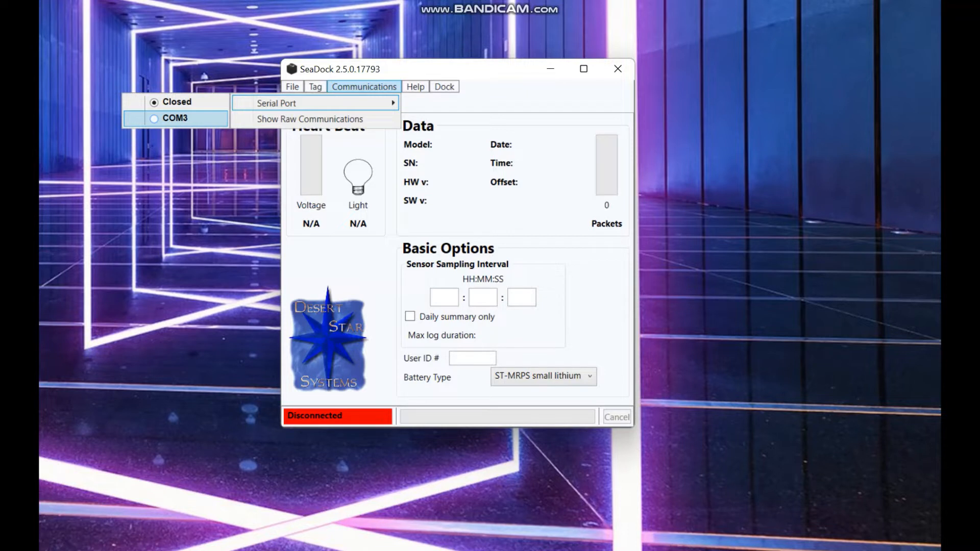
left_click(176, 118)
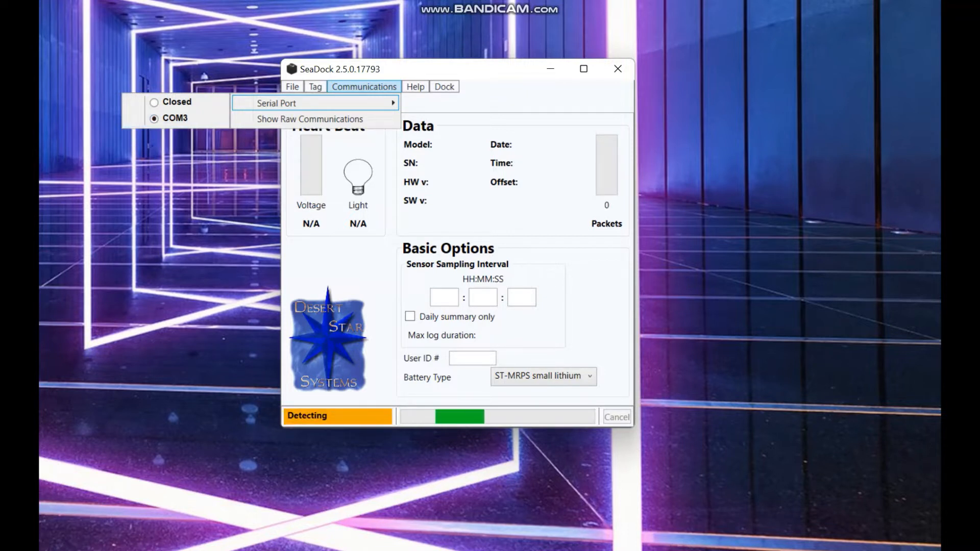
Show the raw communications and arrange the Dock Port Raw Data window beside the main SeaDock window.
left_click(310, 118)
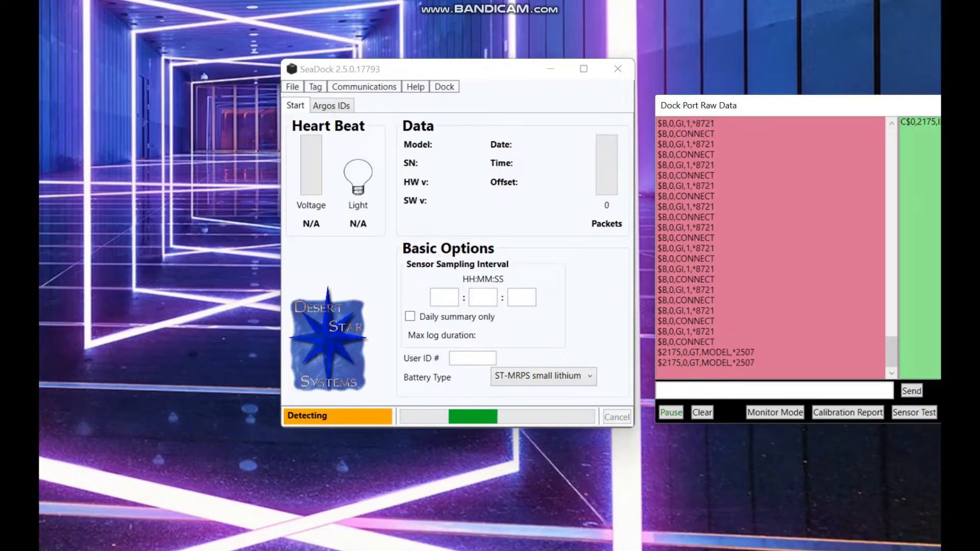
left_click_drag(470, 69, 280, 73)
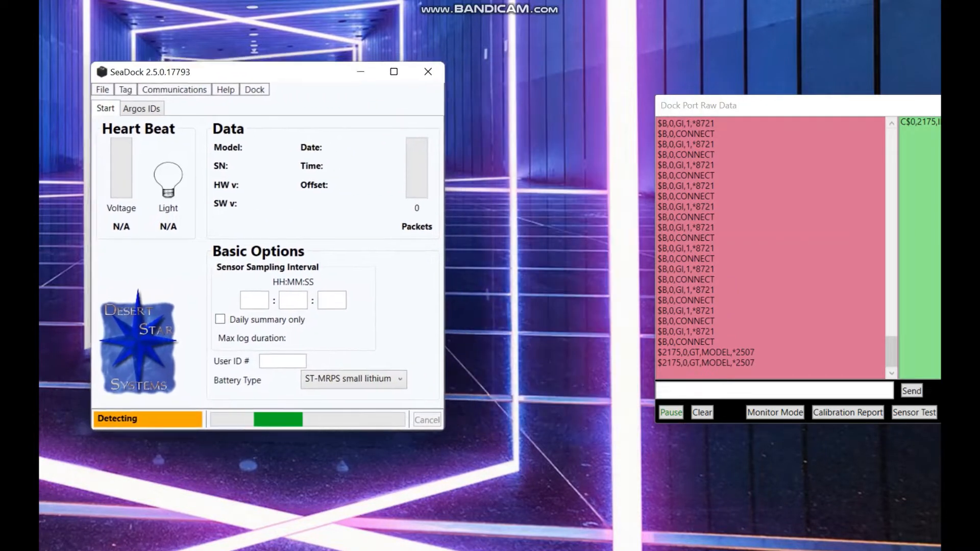
left_click_drag(766, 105, 560, 87)
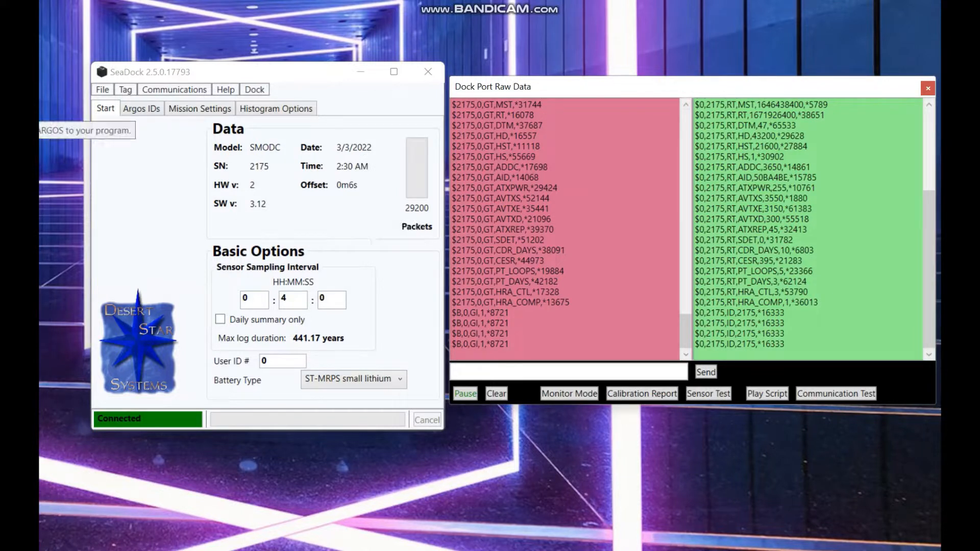
Erase the logs from the connected tag, confirming the erasure and dismissing the completion message.
left_click(125, 89)
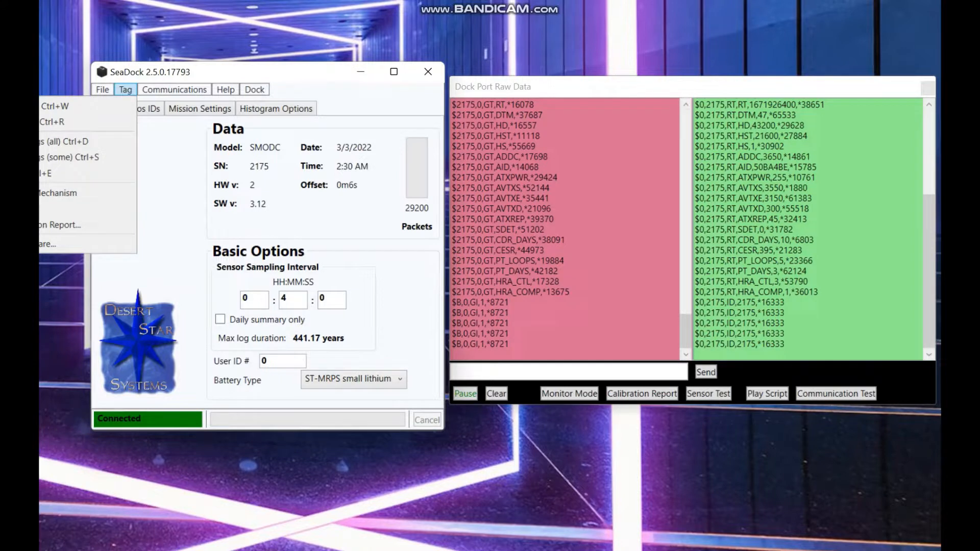
left_click(57, 173)
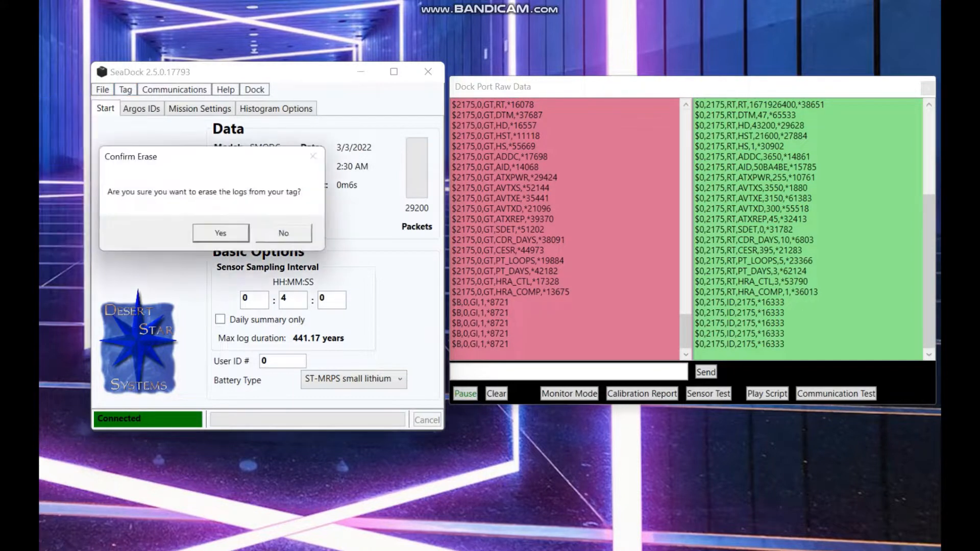
key("Return")
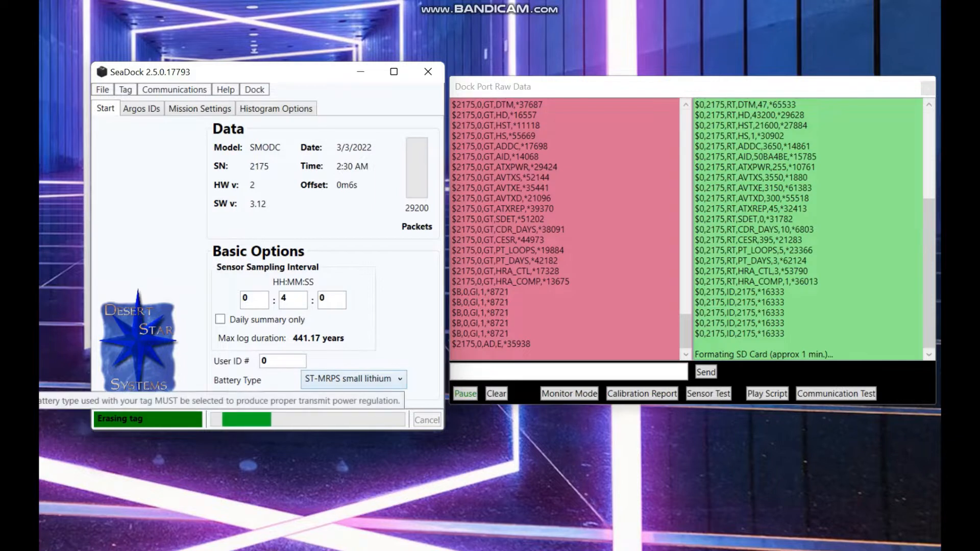
left_click(352, 378)
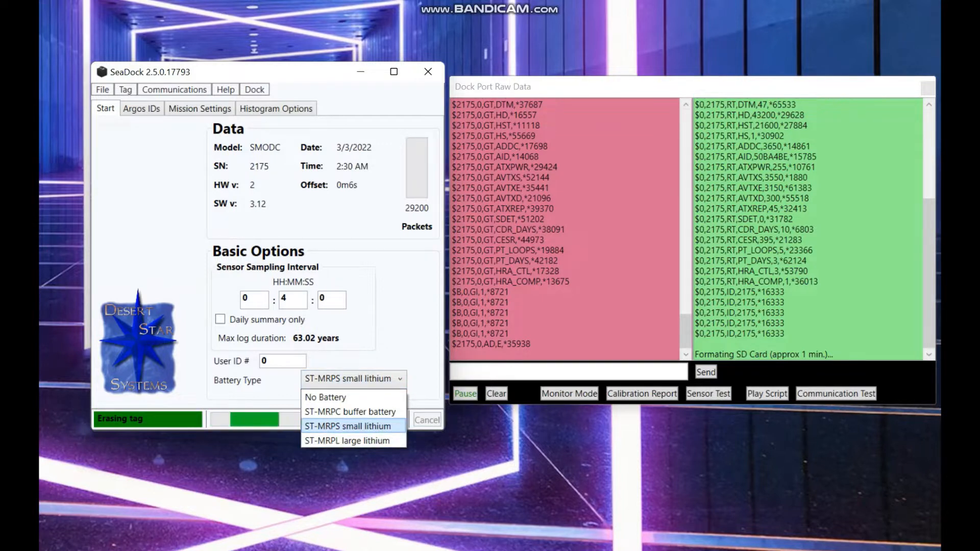
key("Escape")
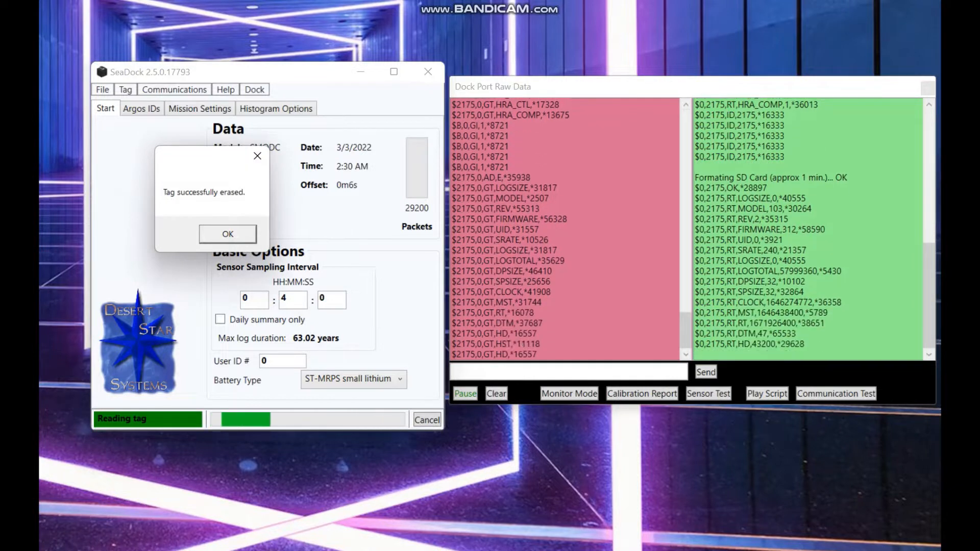
key("Return")
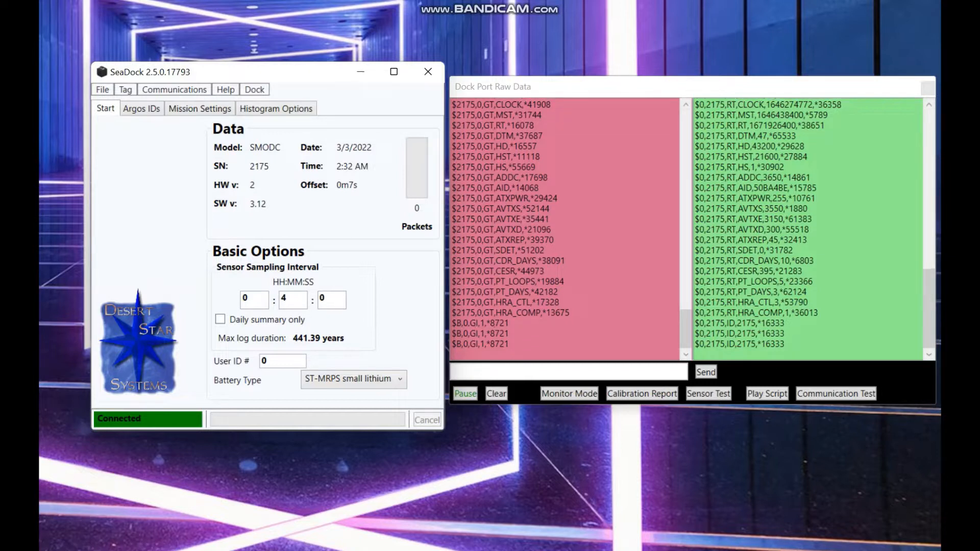
Re-enter 4 as the minutes of the sensor sampling interval.
left_click(287, 299)
key("BackSpace")
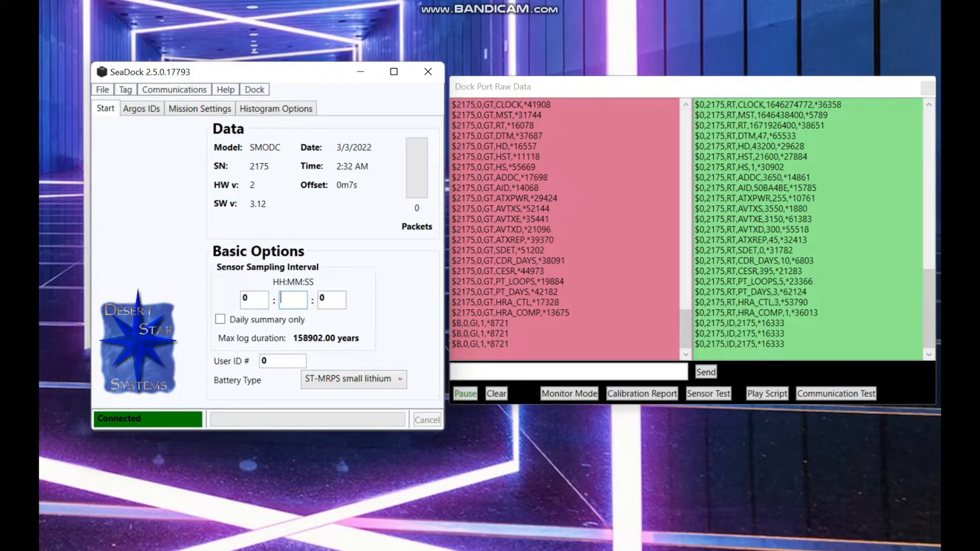
type("4")
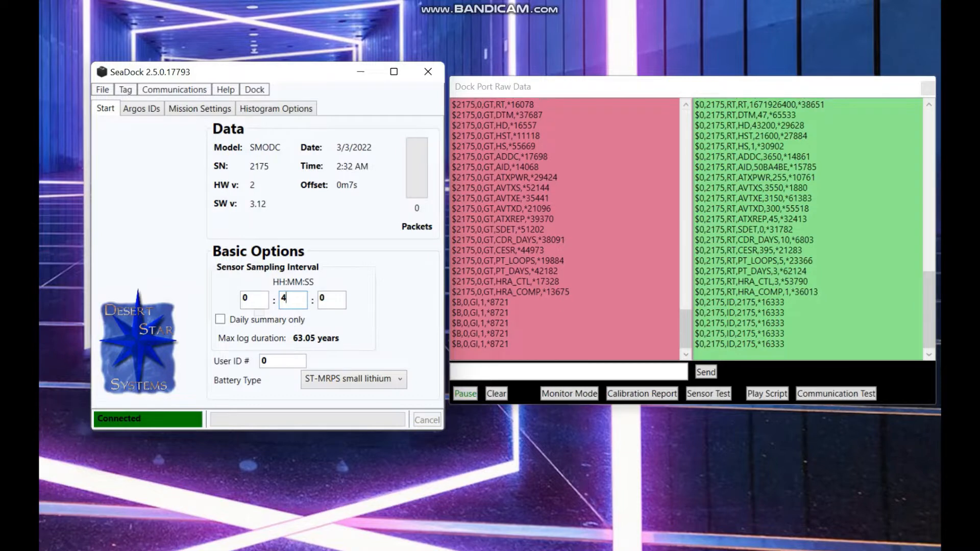
Deactivate high-resolution acceleration and Constant Depth Release in the mission settings.
left_click(200, 109)
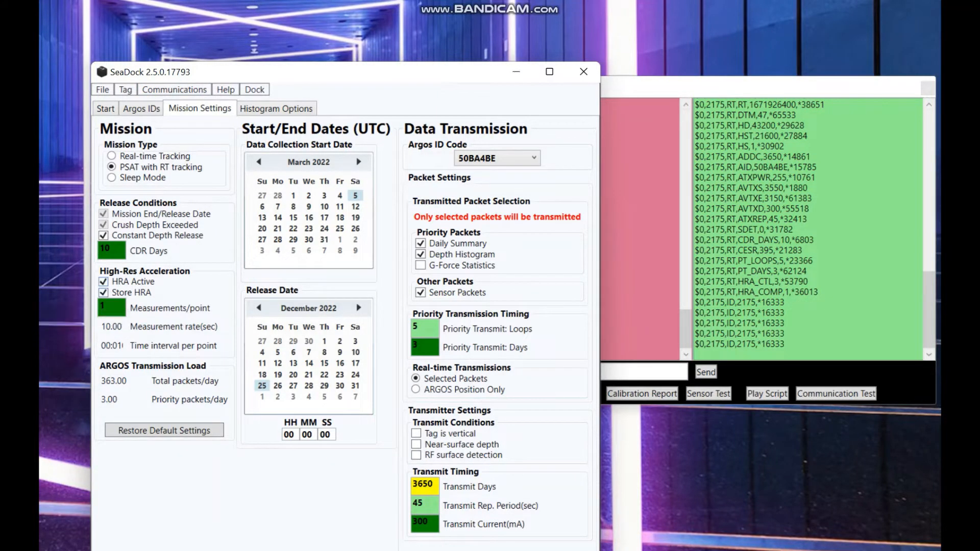
left_click(103, 282)
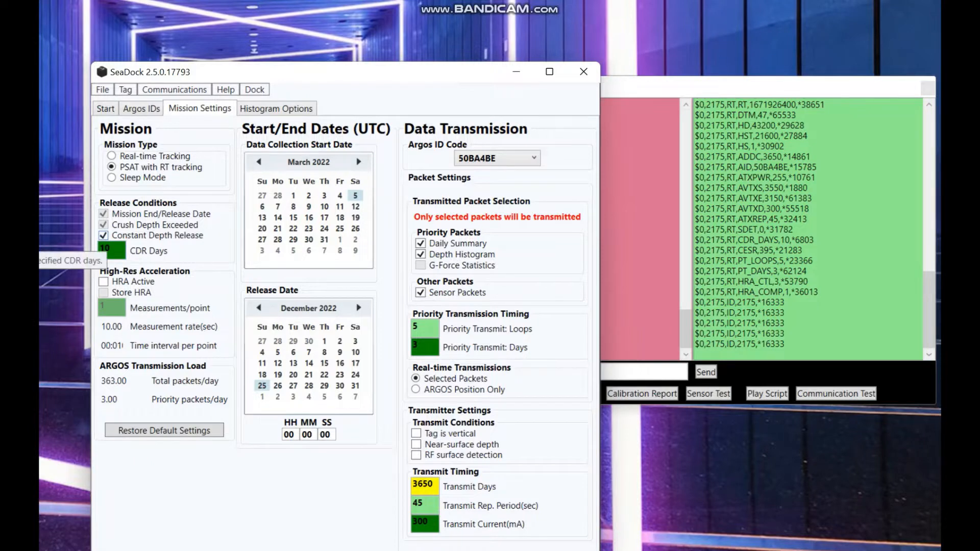
left_click(104, 235)
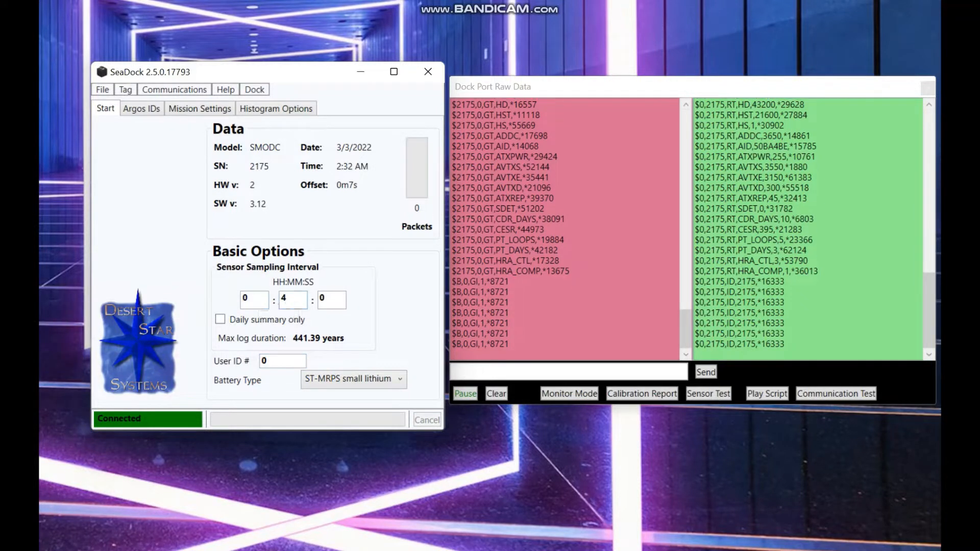
Set the sensor sampling interval to 0 minutes and 2 seconds.
key("BackSpace")
type("0")
key("Tab")
key("BackSpace")
type("2")
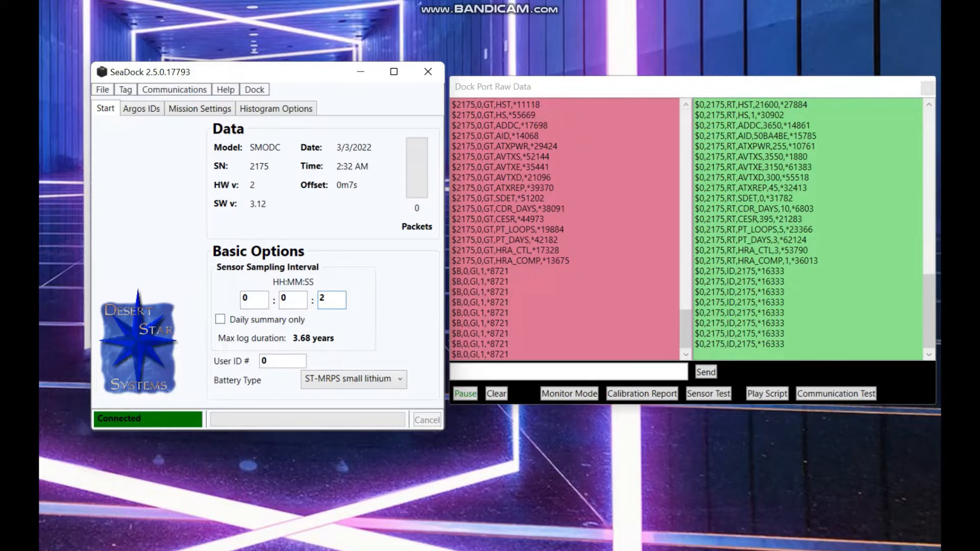
Set the sensor sampling interval to 4 minutes and 0 seconds.
left_click(287, 299)
key("BackSpace")
type("4")
left_click(324, 300)
key("BackSpace")
type("0")
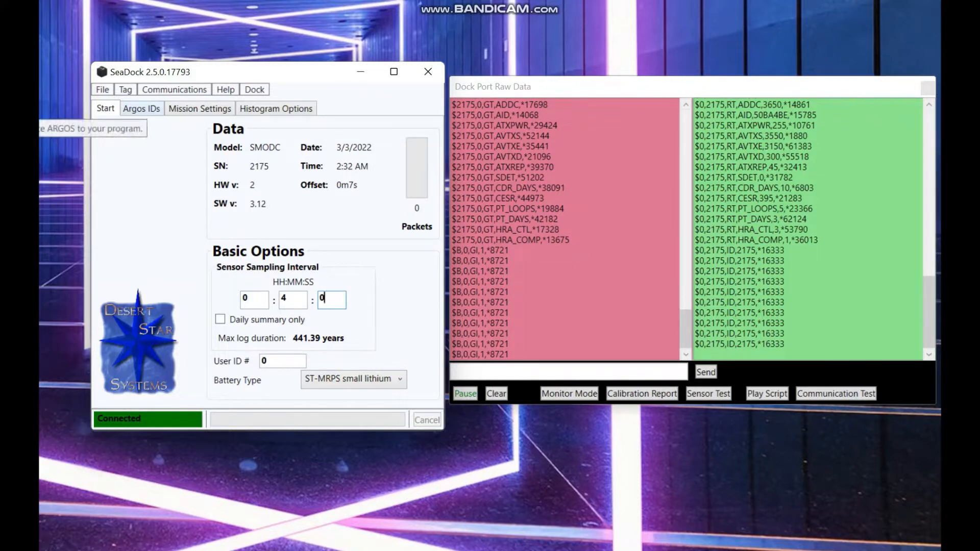
View the Argos IDs table, and enable Constant Depth Release in the mission settings with 10 CDR days.
left_click(141, 109)
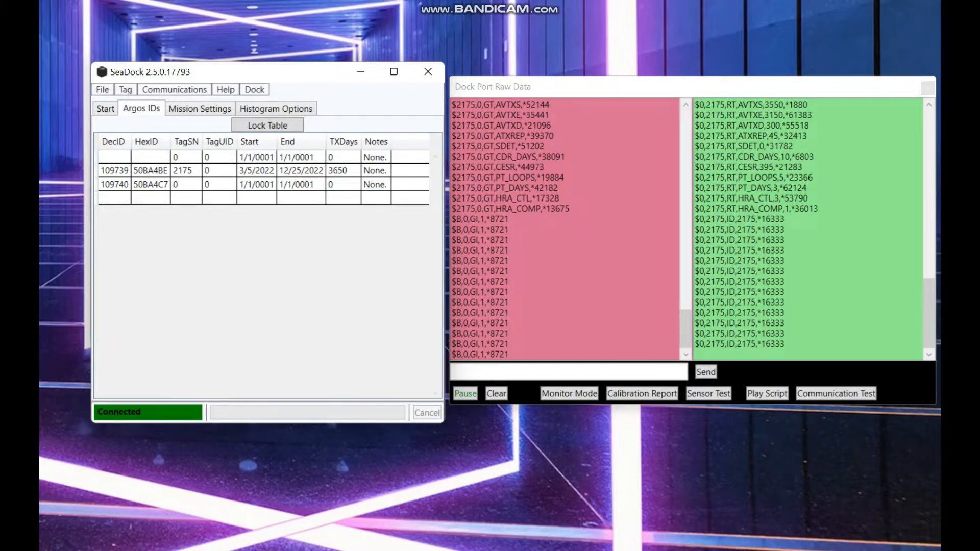
left_click(200, 109)
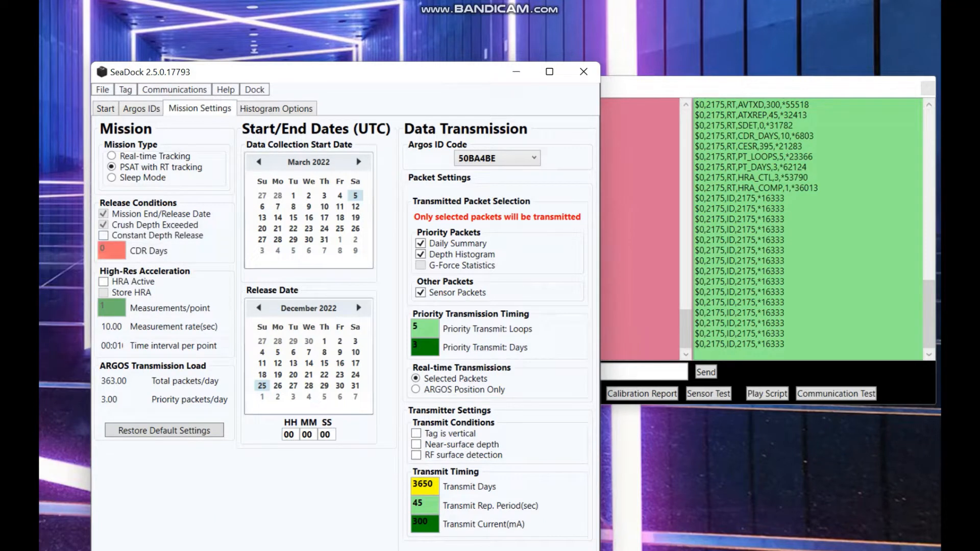
left_click(104, 236)
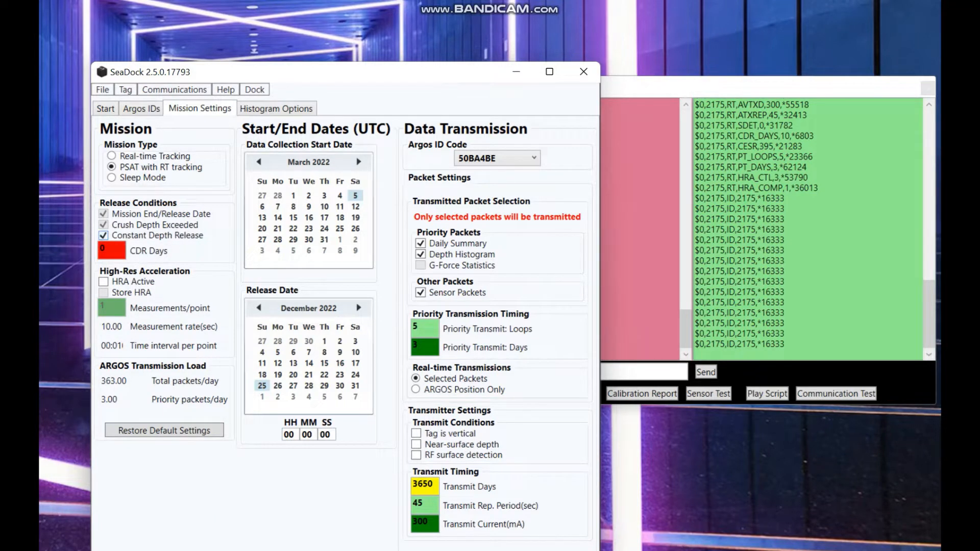
left_click(107, 250)
key("BackSpace")
type("10")
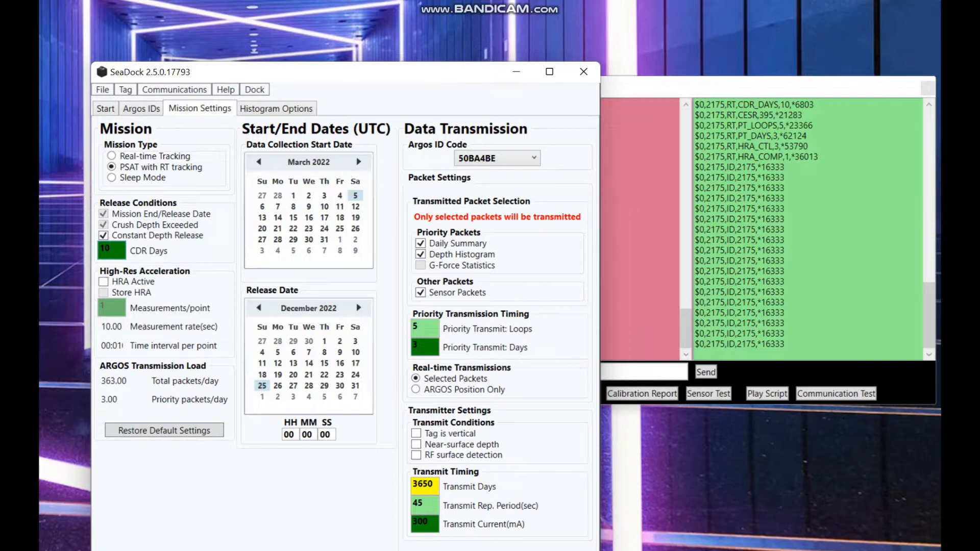
left_click(110, 248)
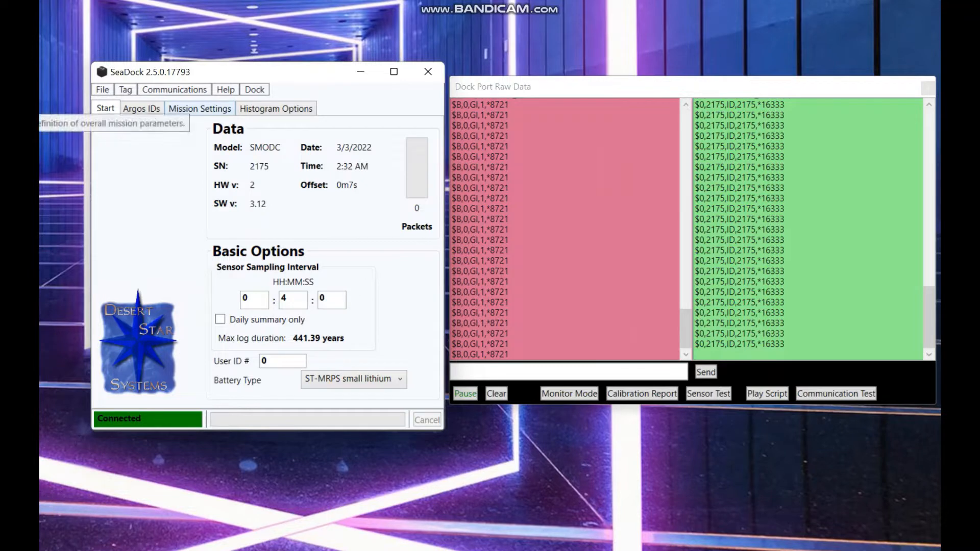
Set the mission's data collection start date to March 16, 2022 and its release date to March 16, 2023.
left_click(200, 108)
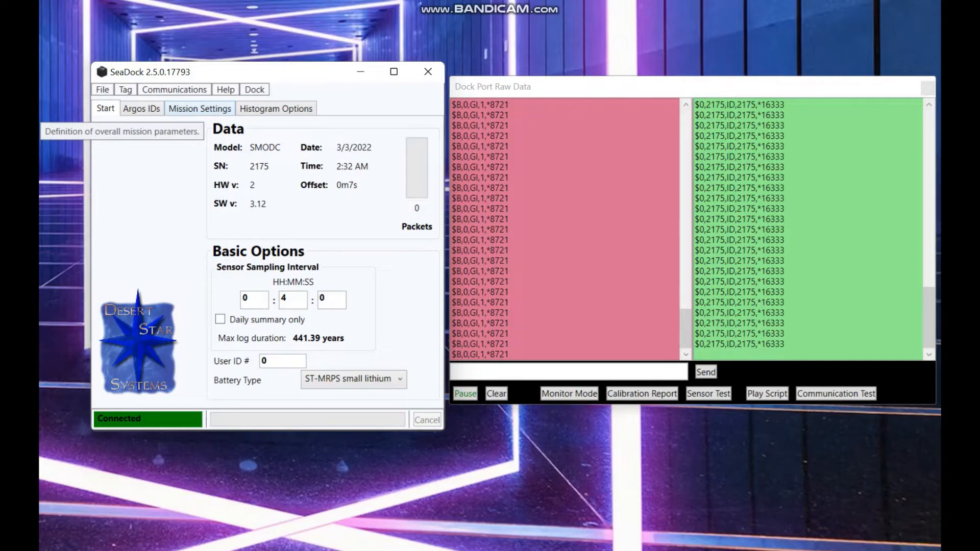
left_click(200, 108)
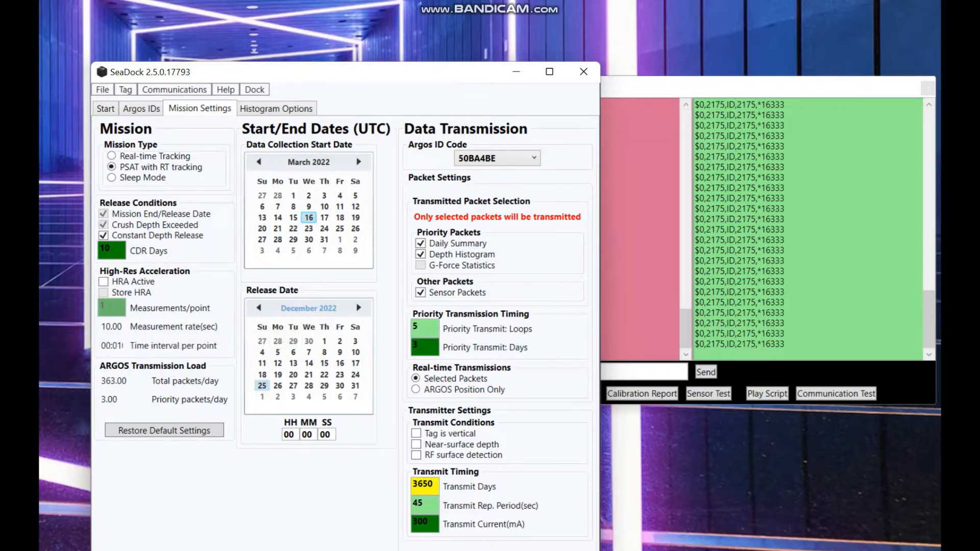
left_click(359, 308)
left_click(359, 308)
left_click(359, 308)
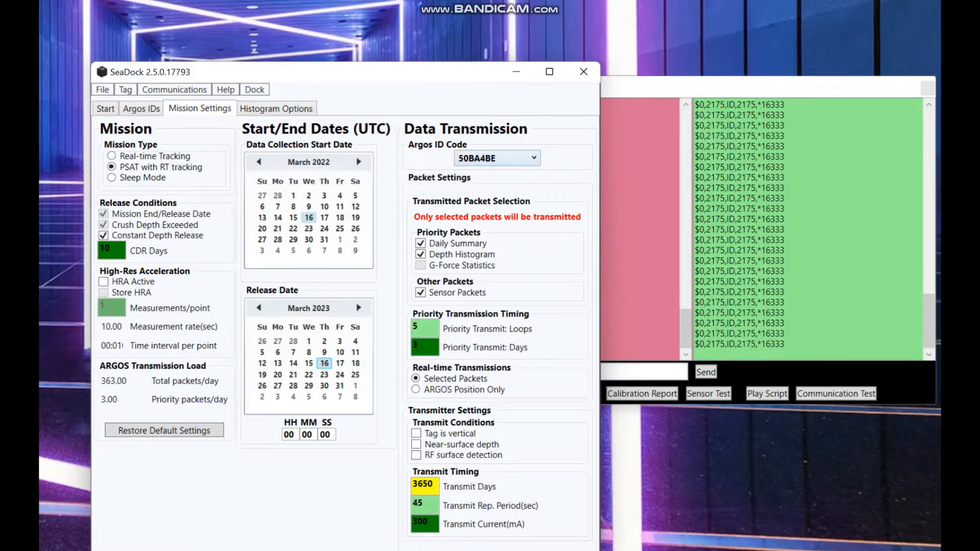
Check the Argos ID codes available for data transmission and compare them with the Argos IDs table.
left_click(497, 158)
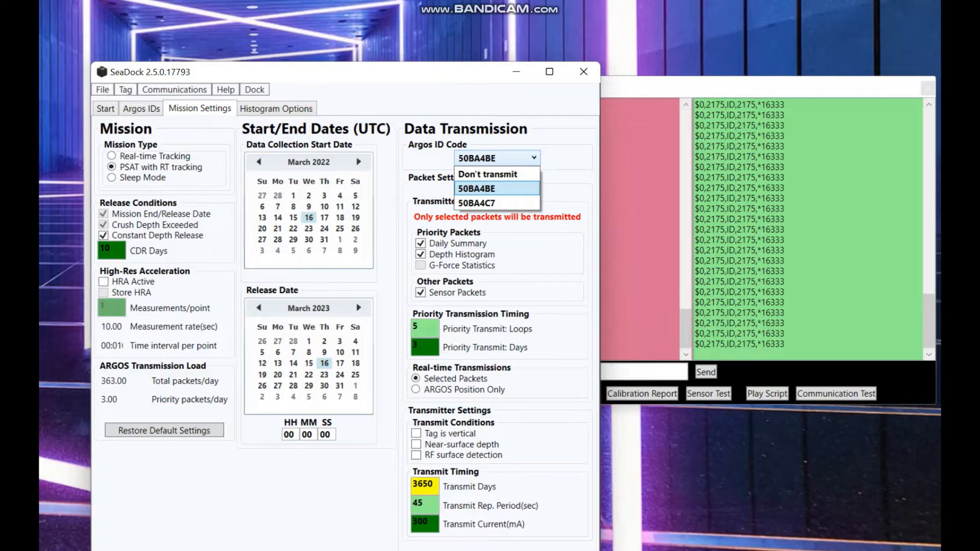
left_click(498, 158)
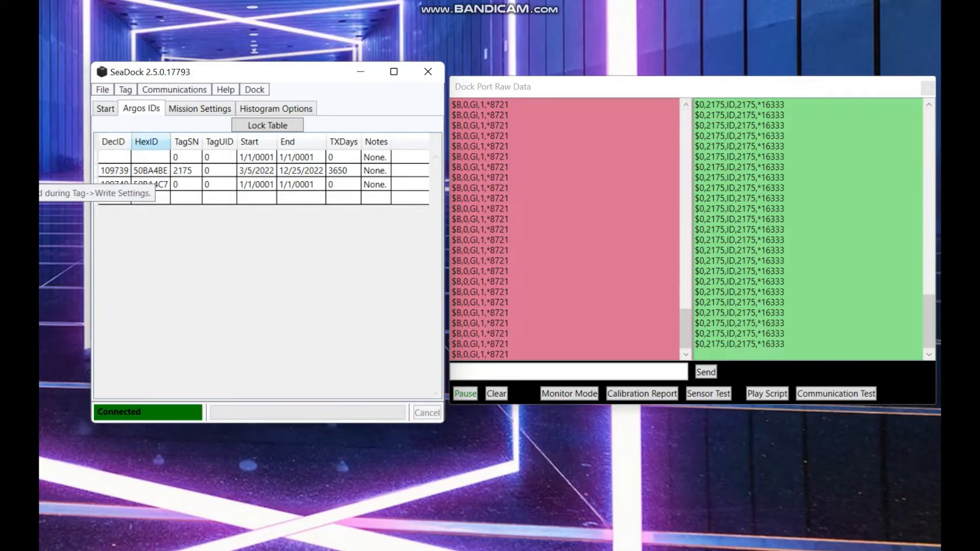
left_click(199, 109)
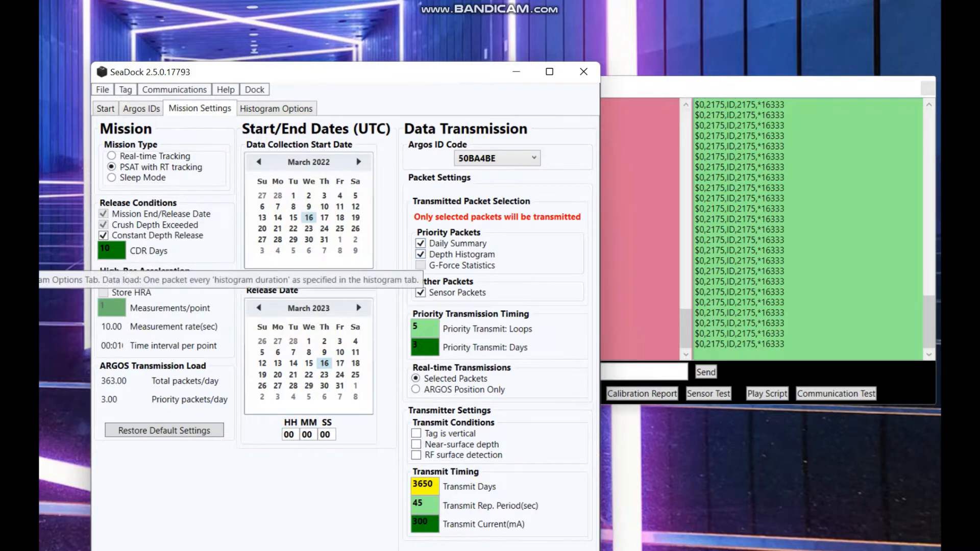
Exclude Depth Histogram packets from transmission while keeping Daily Summary and Sensor Packets selected.
left_click(421, 254)
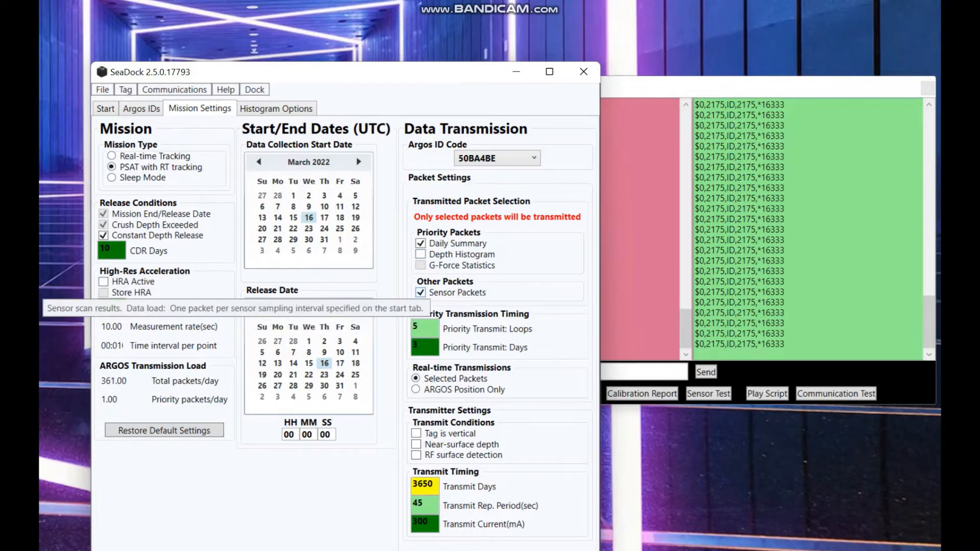
left_click(421, 292)
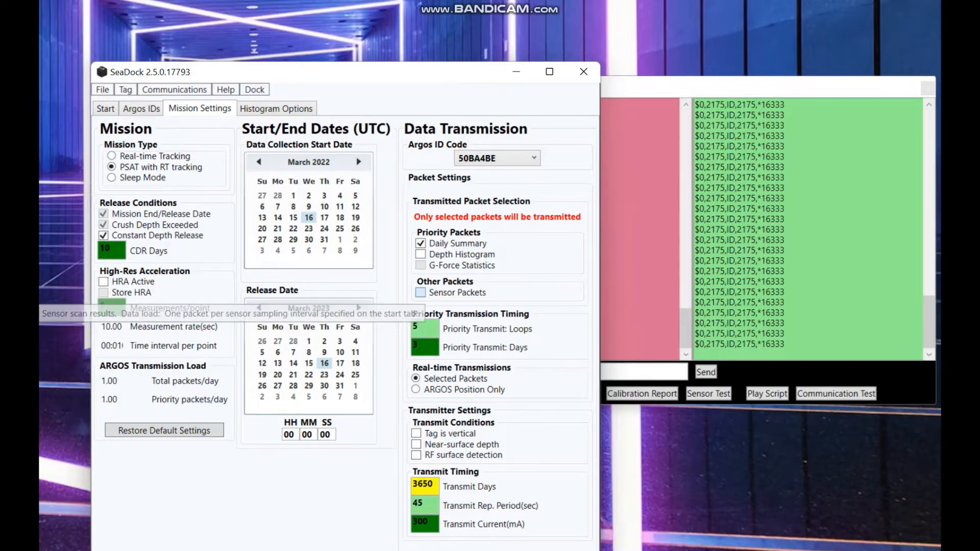
left_click(420, 293)
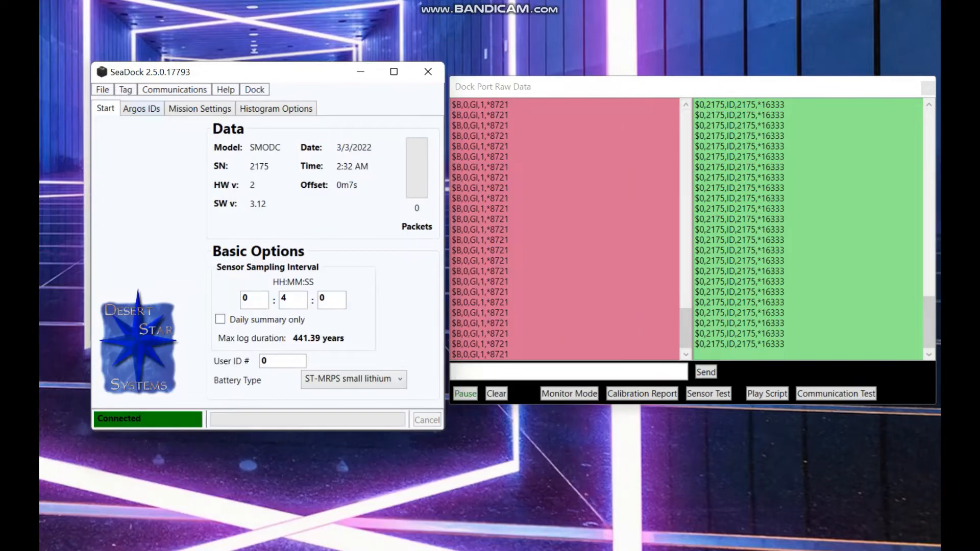
Review the mission settings and the histogram options for time reference, start time and duration.
left_click(200, 108)
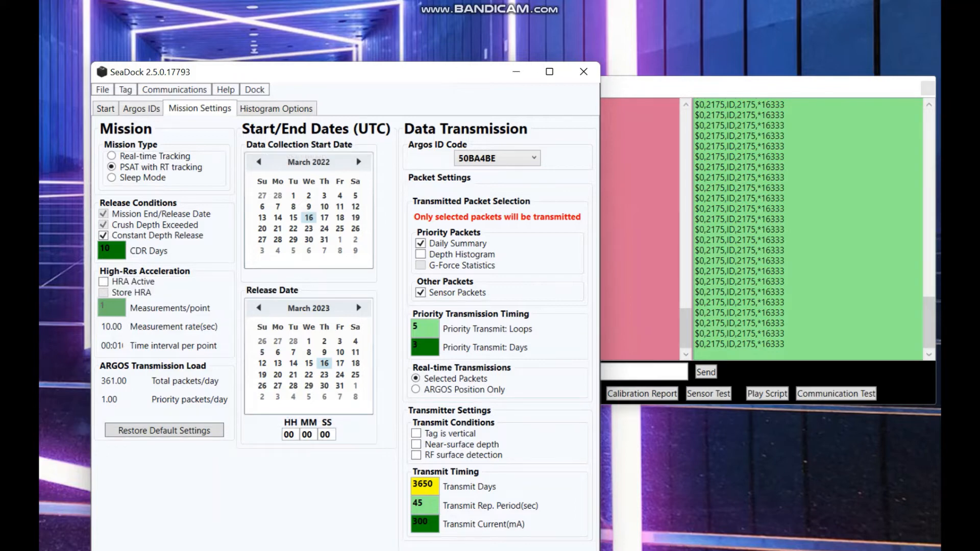
left_click(275, 108)
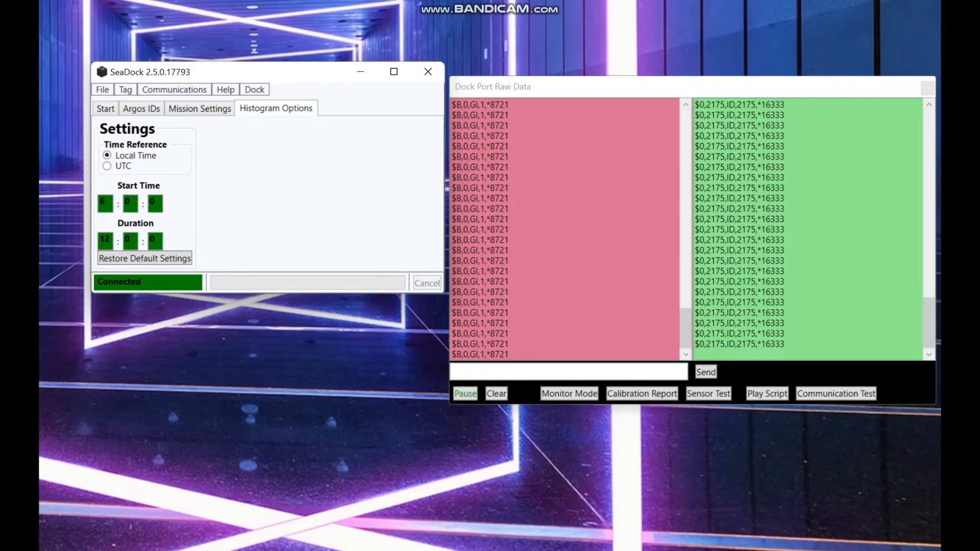
Switch the histogram time reference to UTC and back to Local Time.
left_click(107, 166)
left_click(106, 156)
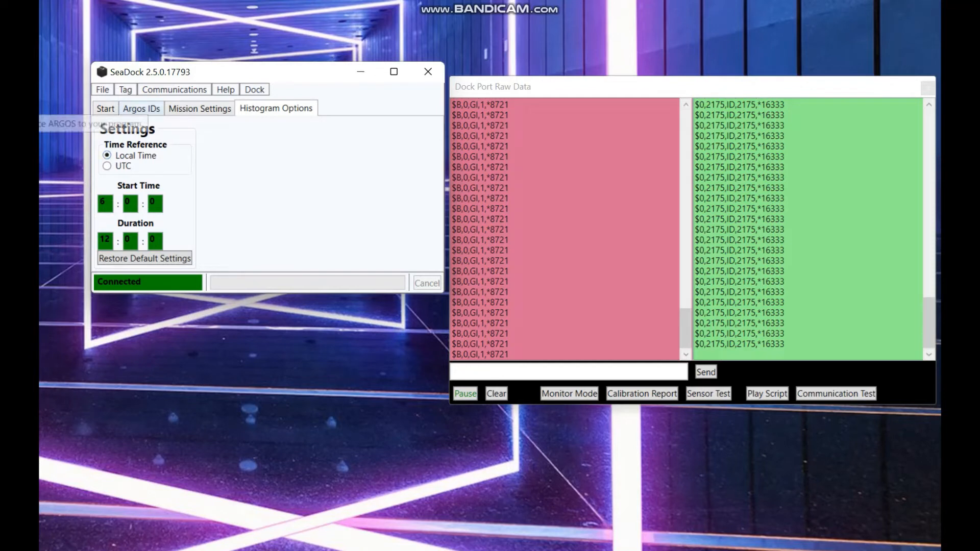
Write the mission configuration to the connected tag, accepting the settings in the config value verification and closing the result message.
left_click(200, 108)
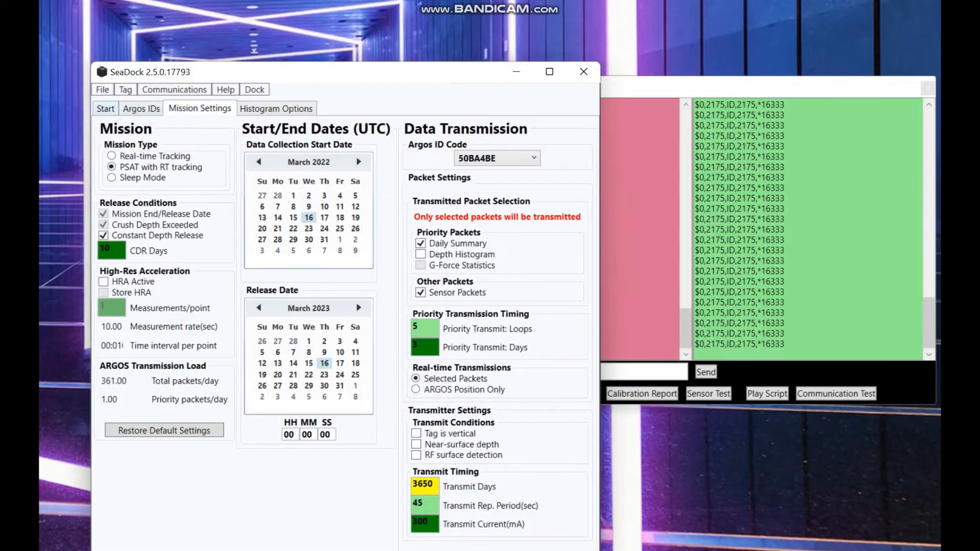
left_click(105, 108)
left_click(125, 89)
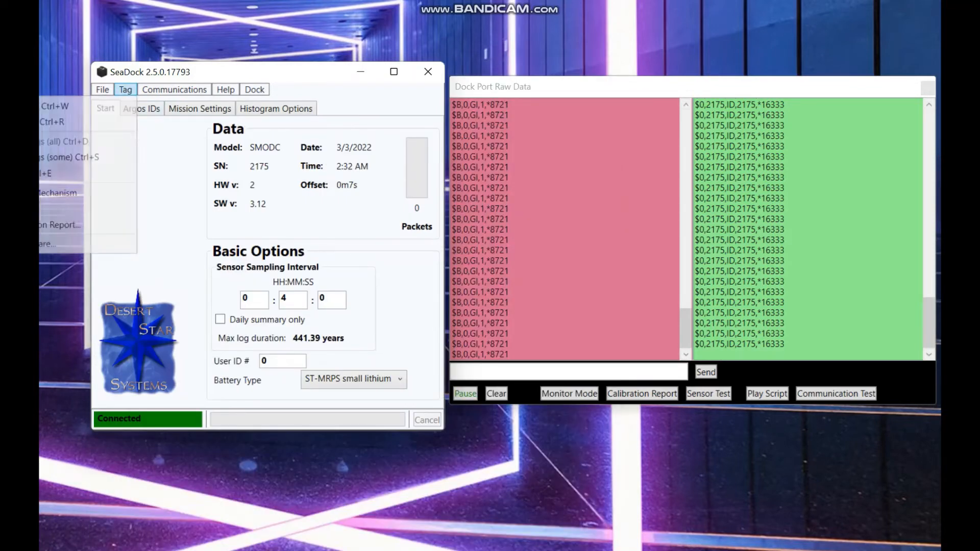
left_click(103, 90)
key("Right")
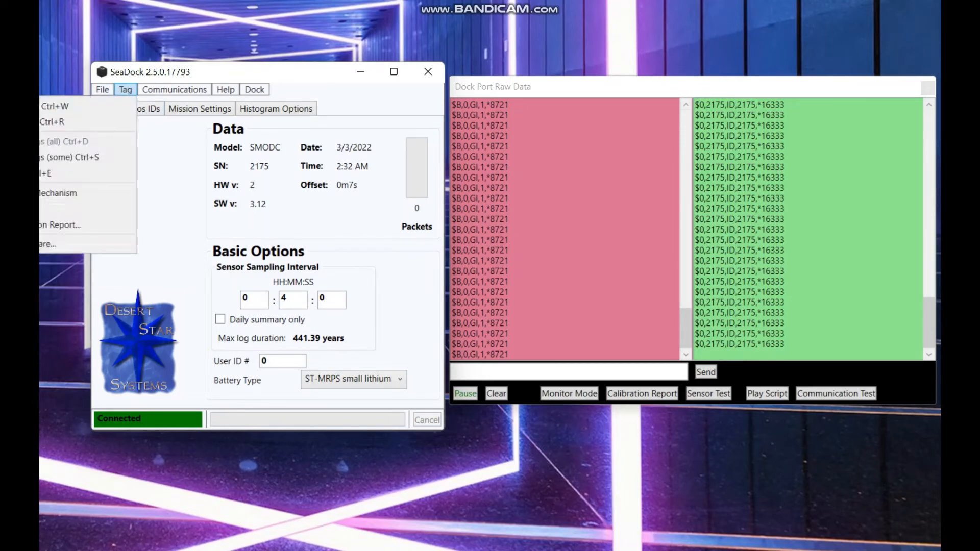
key("Down")
key("Return")
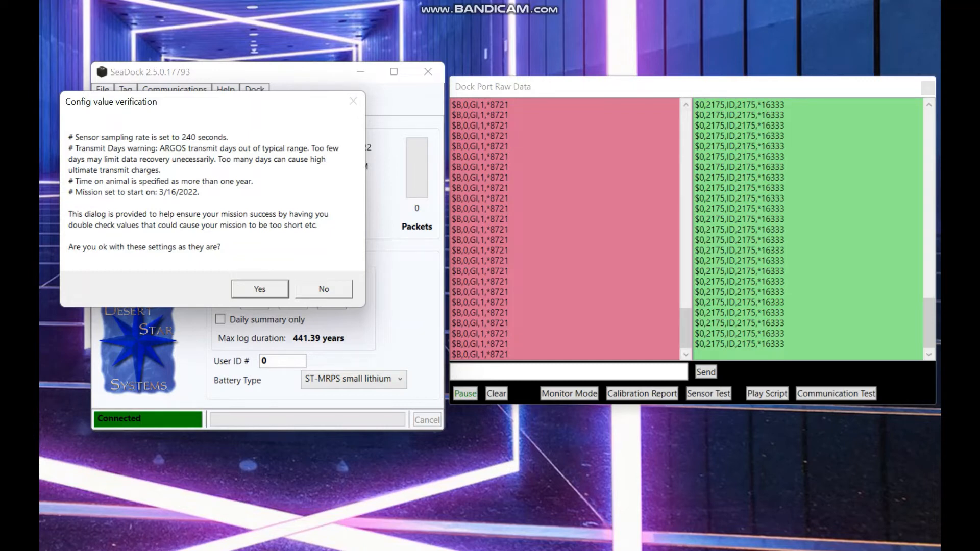
key("Return")
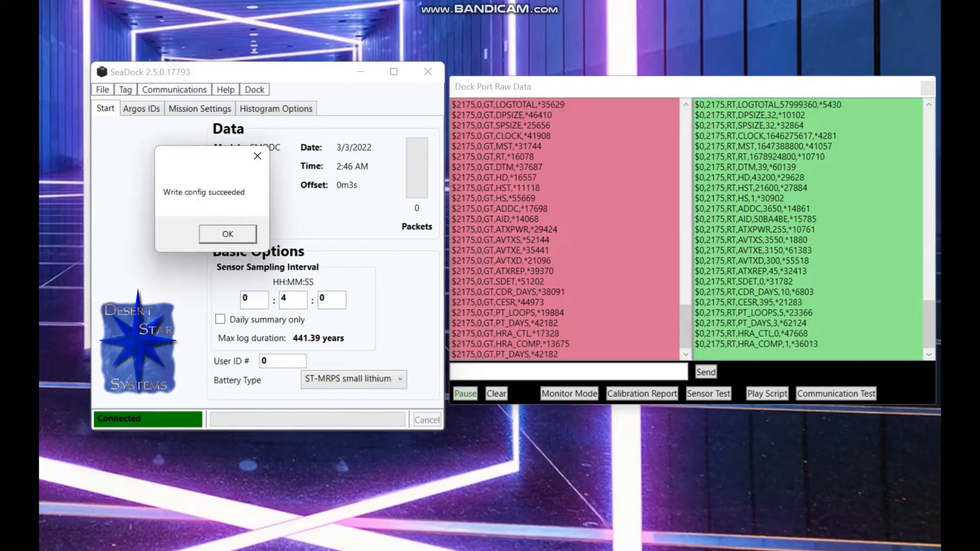
left_click(228, 234)
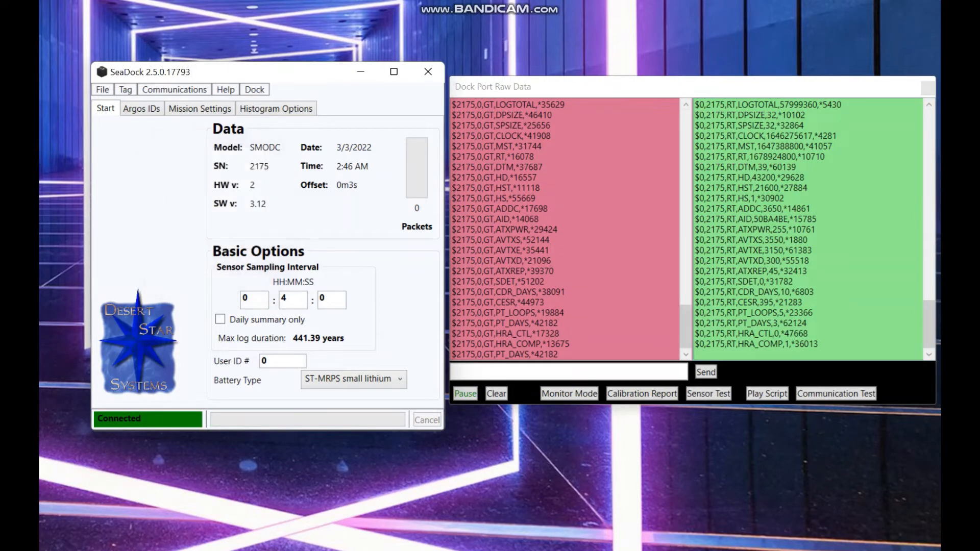